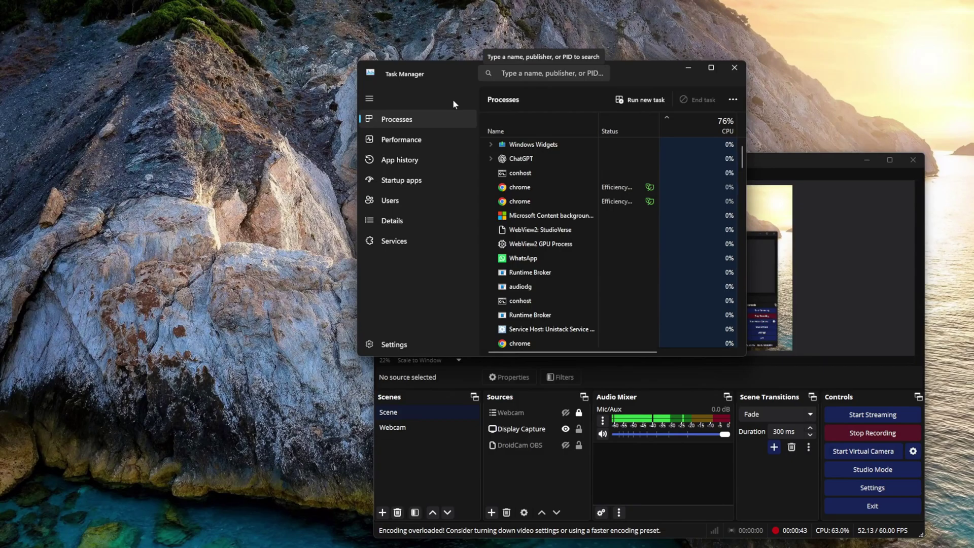
Step: Show the Startup apps page with the Task Manager window maximized
{"action": "left_click", "coordinate": [415, 183]}
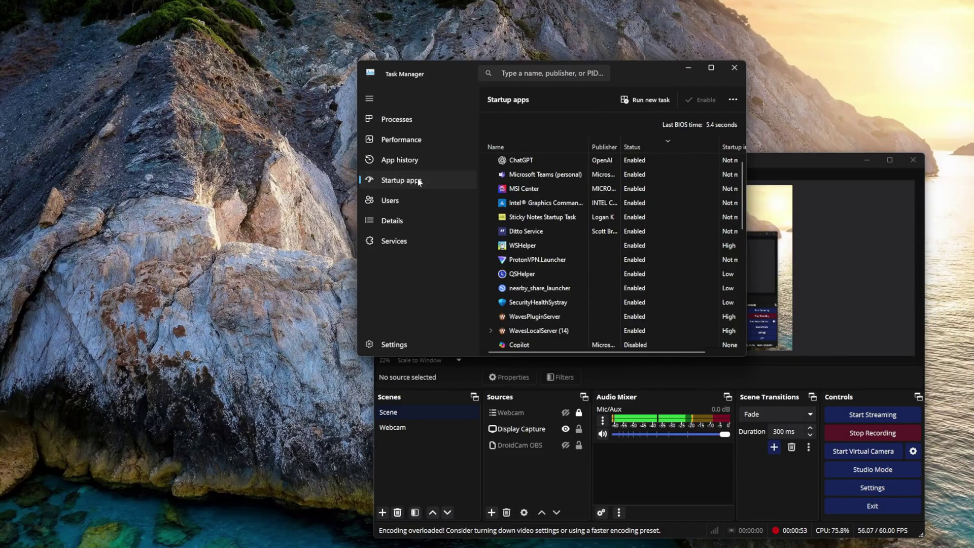
{"action": "left_click", "coordinate": [710, 67]}
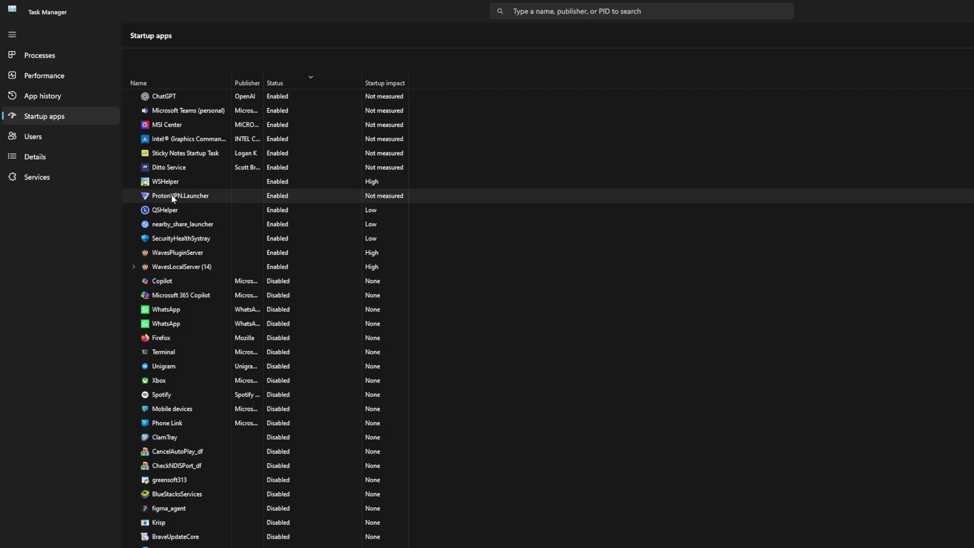
Step: Disable ProtonVPN.Launcher from its right-click menu in the startup list
{"action": "right_click", "coordinate": [284, 198]}
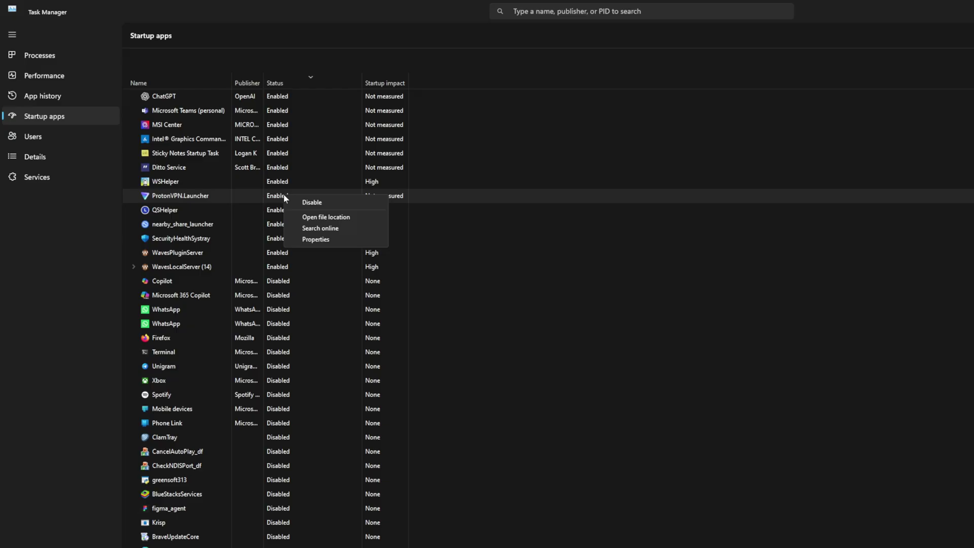
{"action": "left_click", "coordinate": [332, 203]}
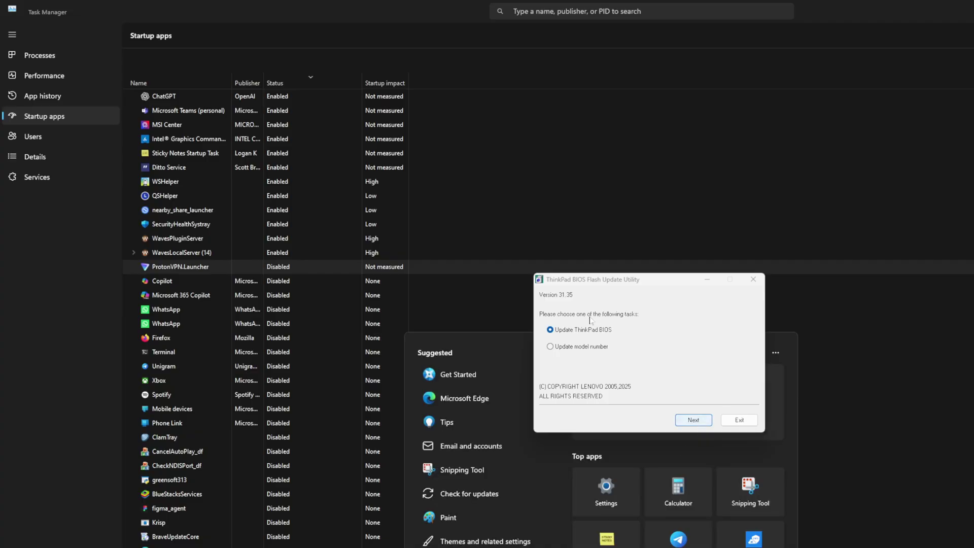
Step: Dismiss the Start menu to reveal the startup list beside the BIOS dialog
{"action": "left_click", "coordinate": [482, 245]}
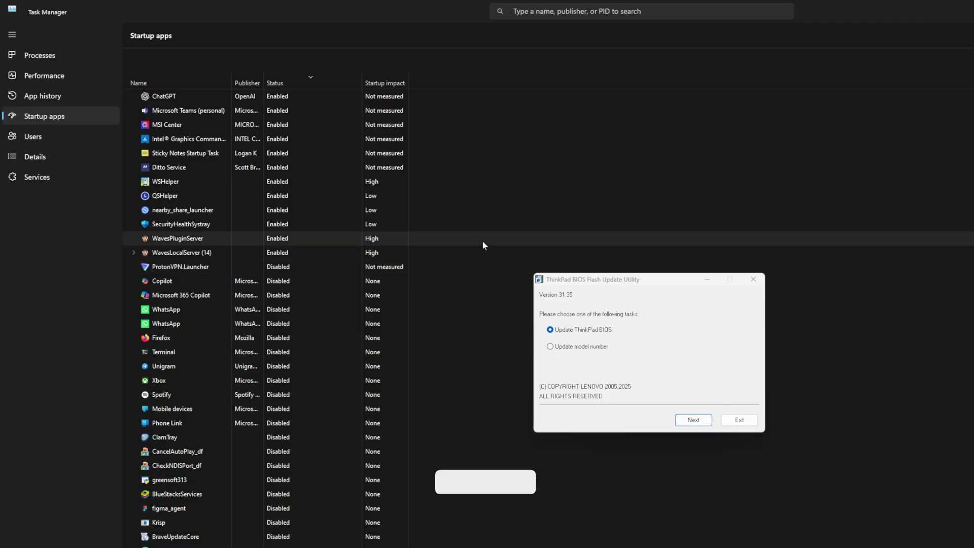